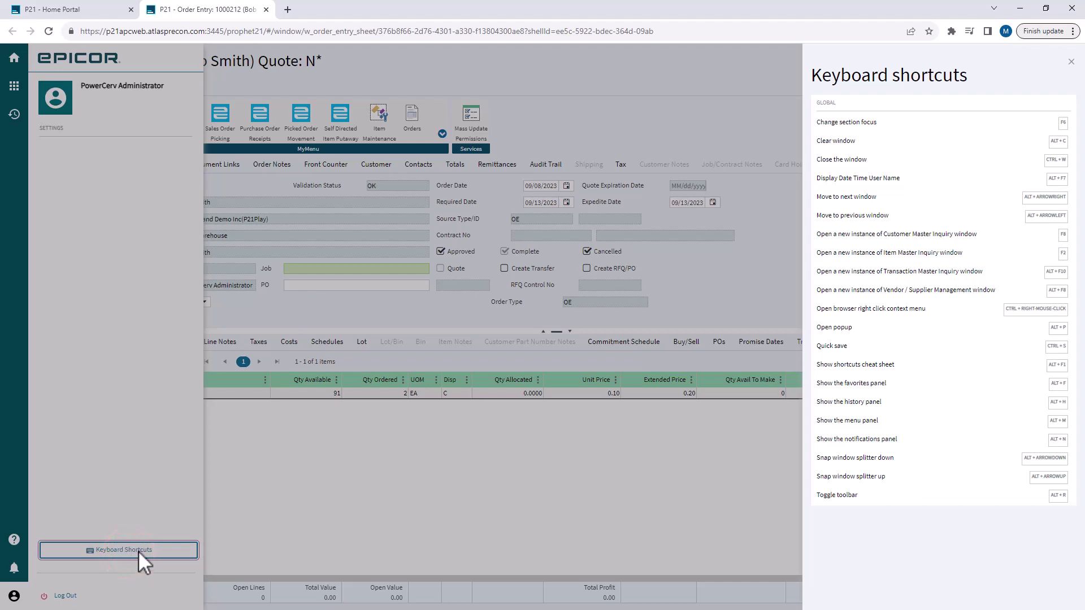
Close the keyboard shortcuts list and open the order customer's Customer Master Inquiry
left_click(959, 236)
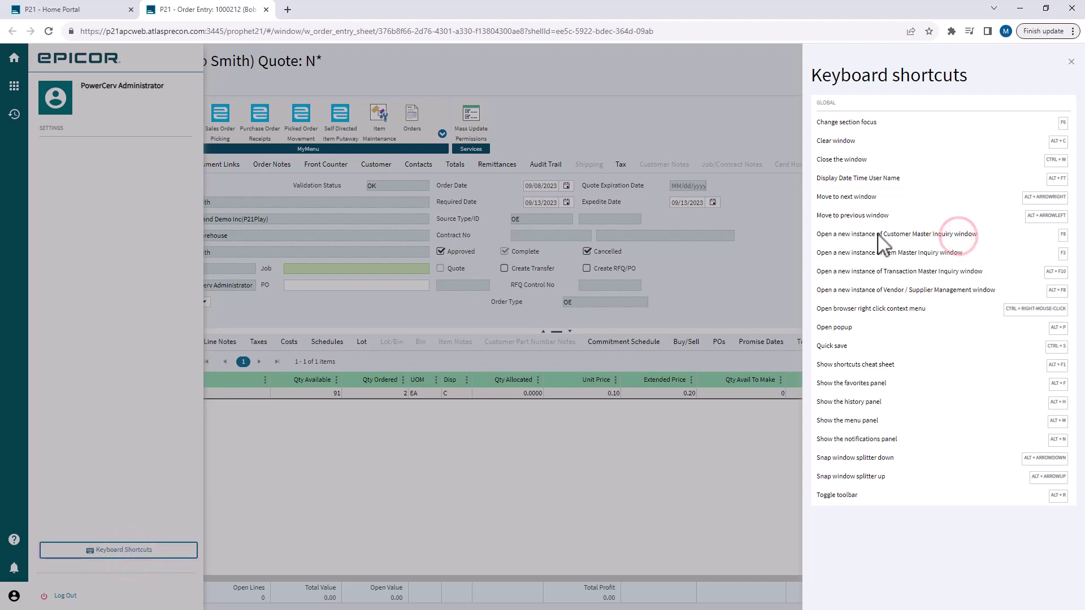
left_click(137, 206)
left_click(129, 202)
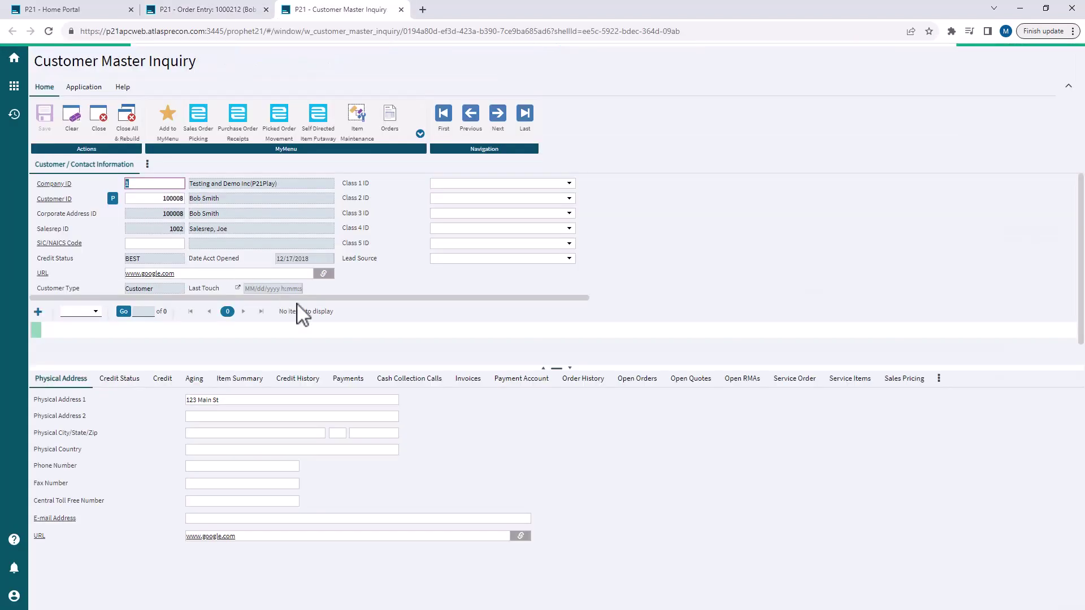
Show the additional customer tabs and bring up the Aging tab's options
left_click(939, 378)
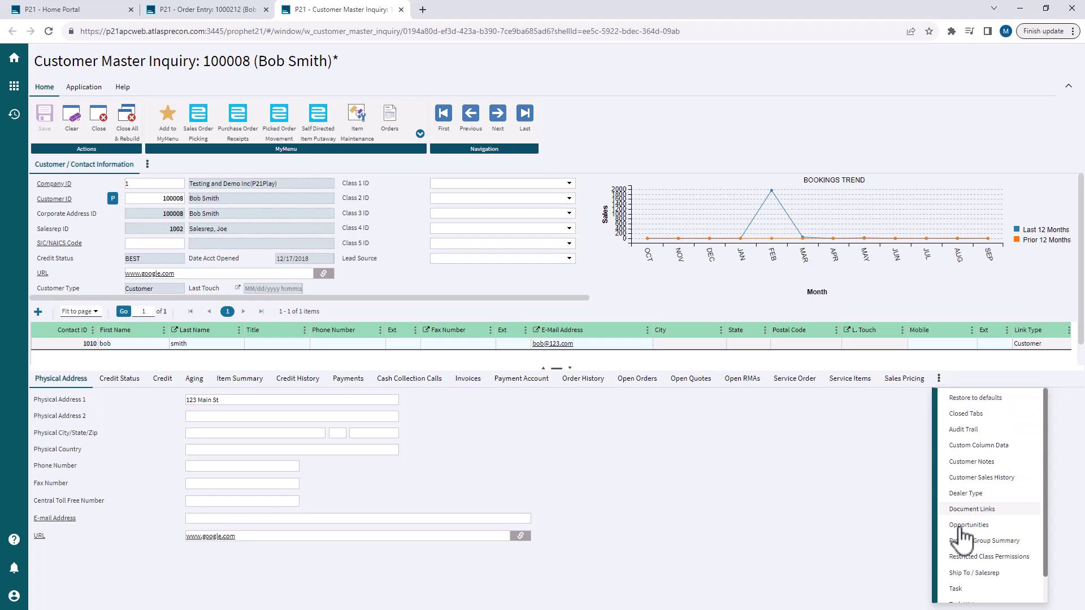
right_click(195, 380)
mouse_move(289, 423)
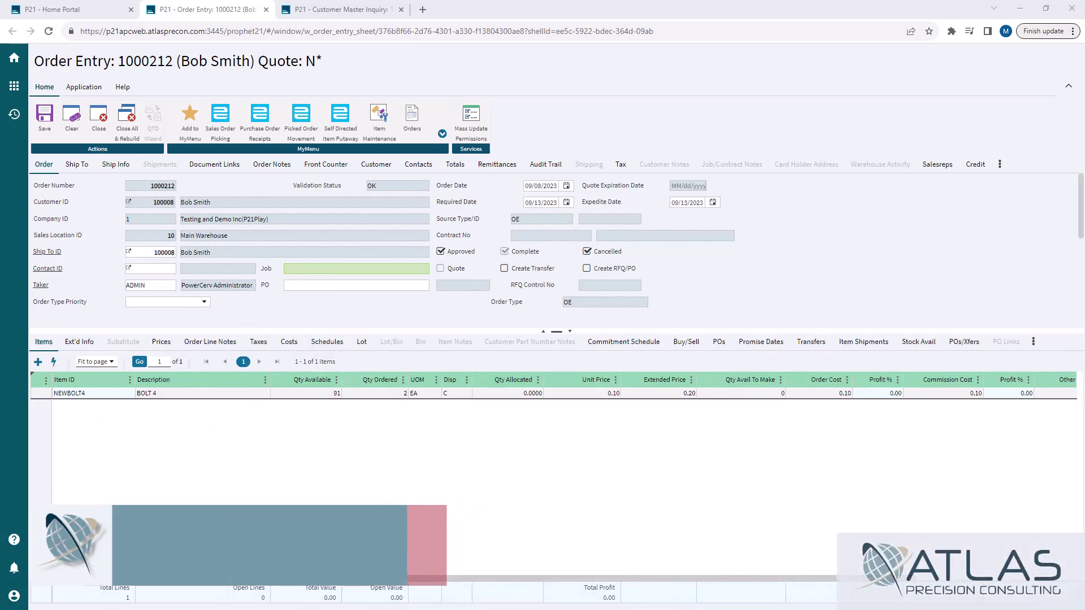
left_click(14, 596)
left_click(123, 550)
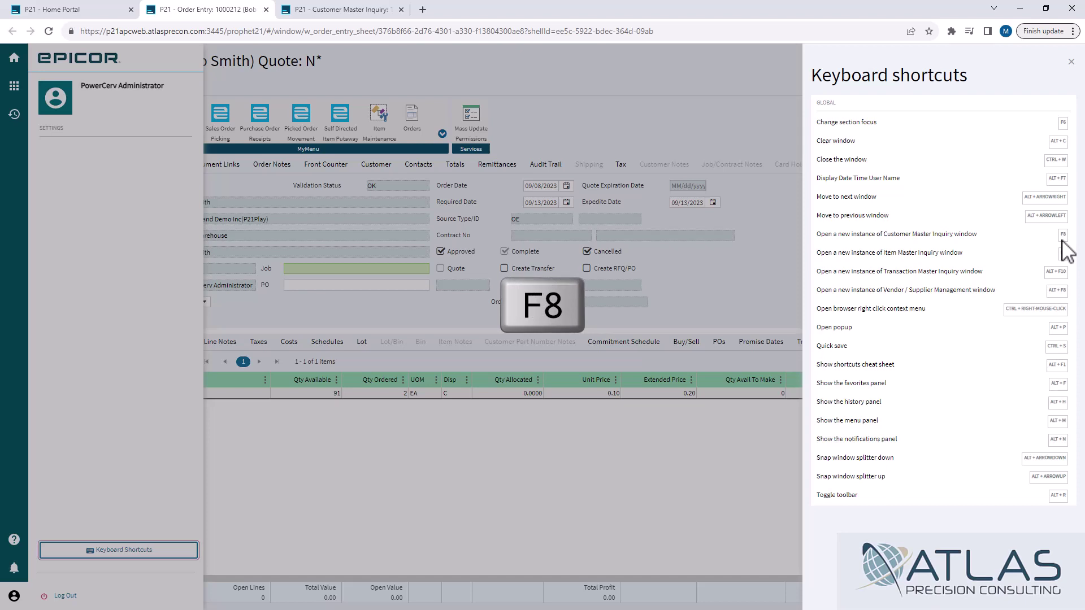
left_click(404, 318)
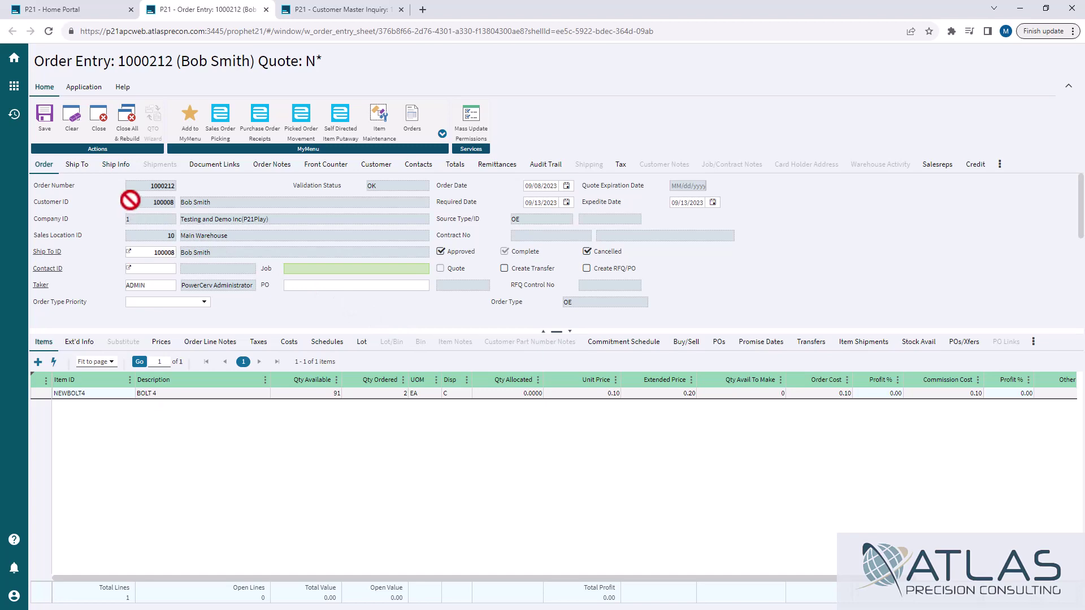
Return to the Customer Master Inquiry and deselect the Physical Address 1 text
left_click(338, 10)
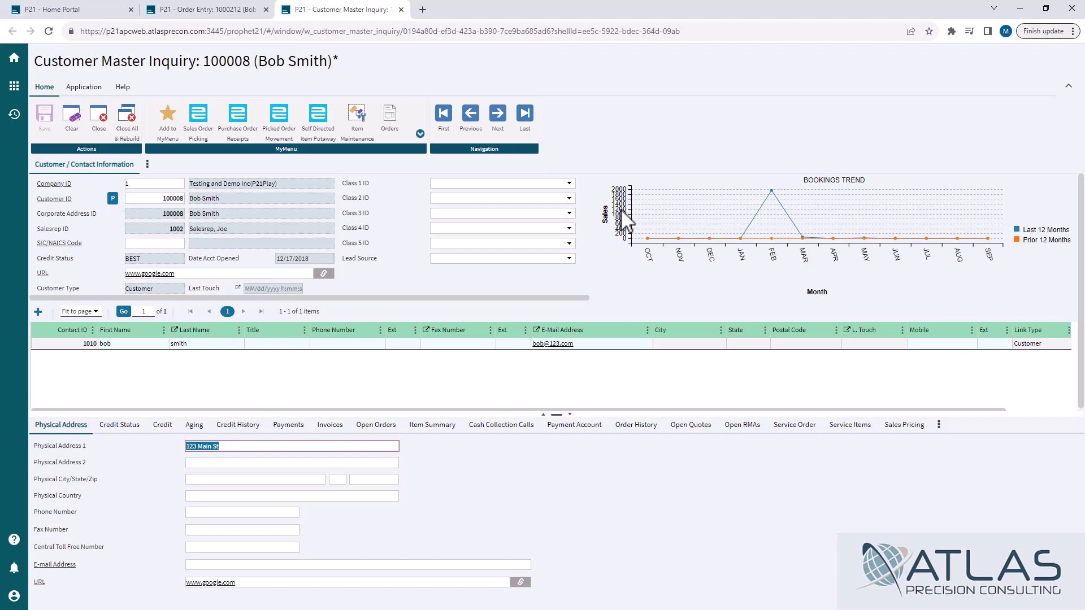
left_click(339, 279)
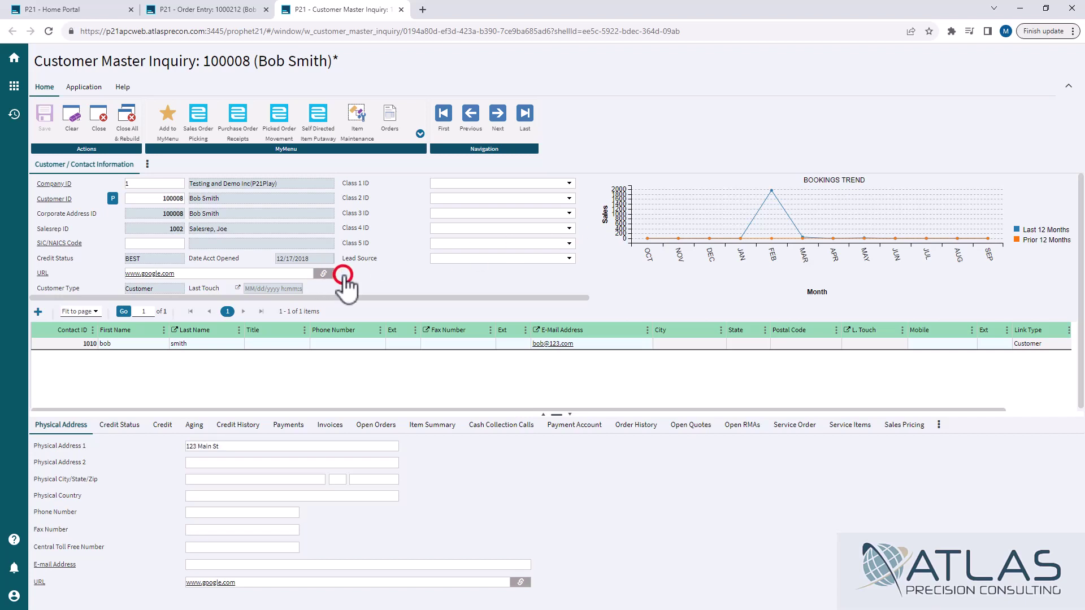
left_click(501, 184)
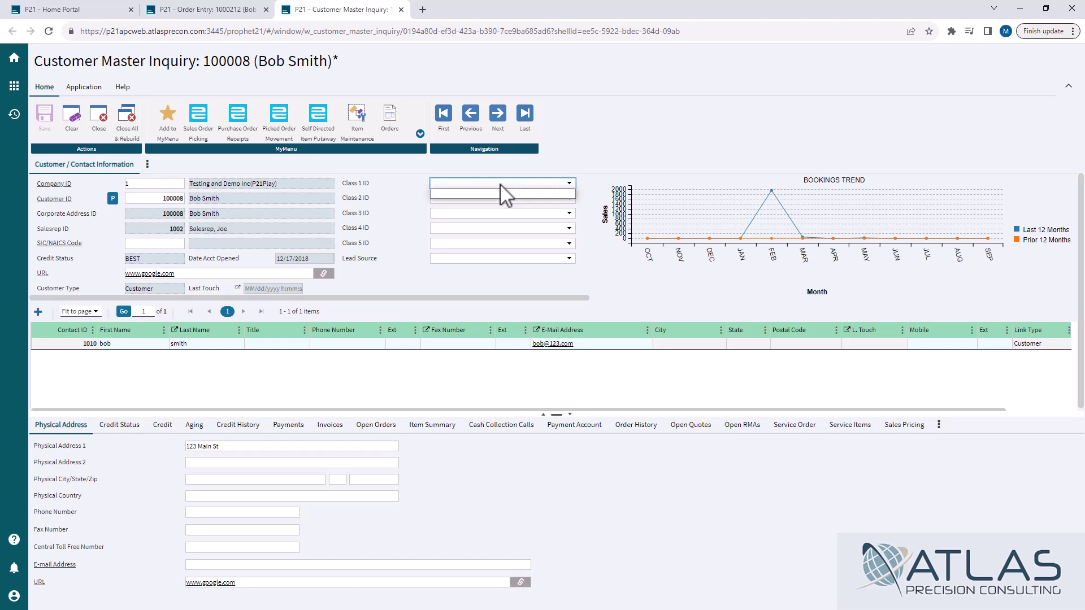
left_click(403, 233)
mouse_move(776, 224)
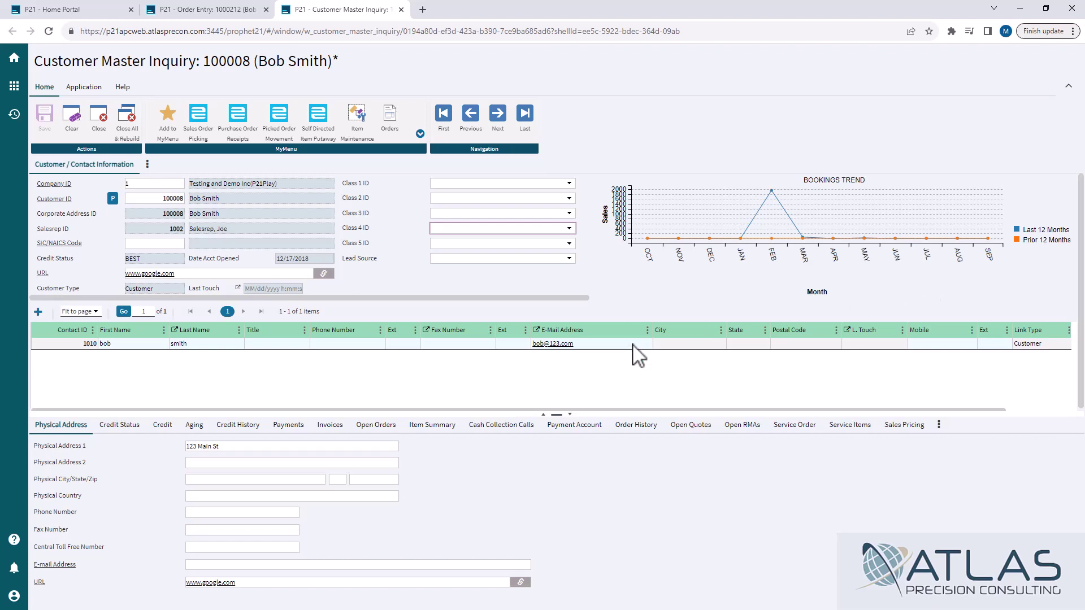
left_click(408, 389)
Review the Credit Status, Credit, Aging (23.50 total) and empty Payments tabs in turn
left_click(120, 425)
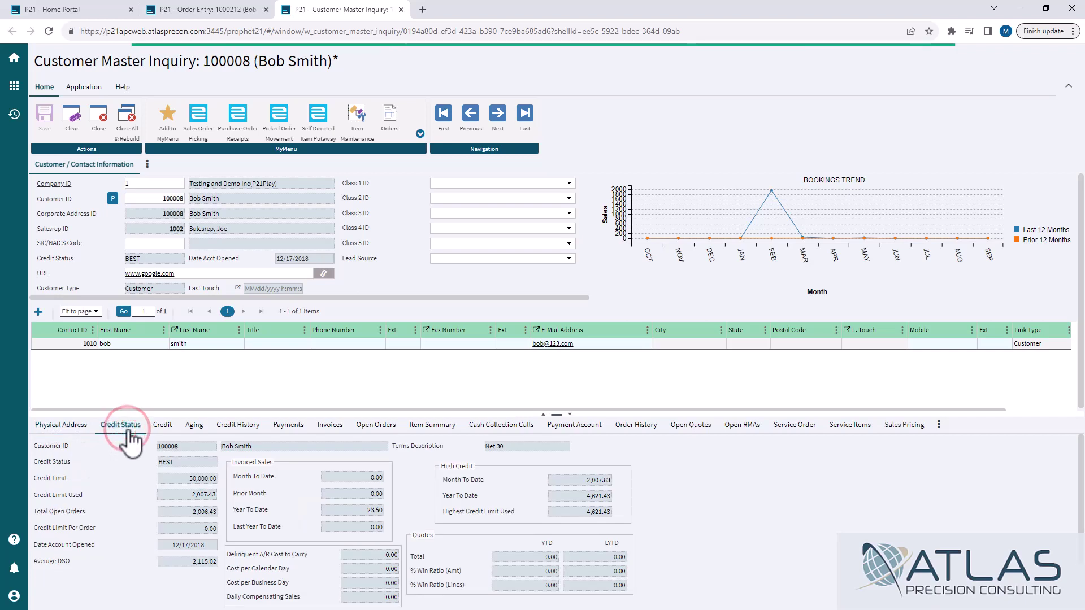
scroll(277, 485, "down", 1)
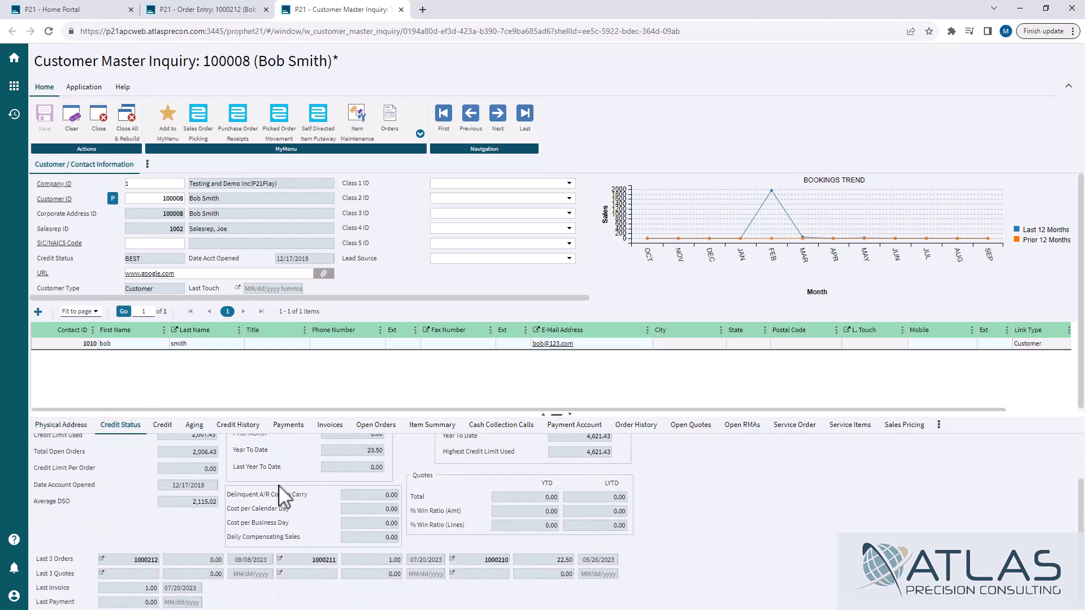
scroll(284, 497, "up", 1)
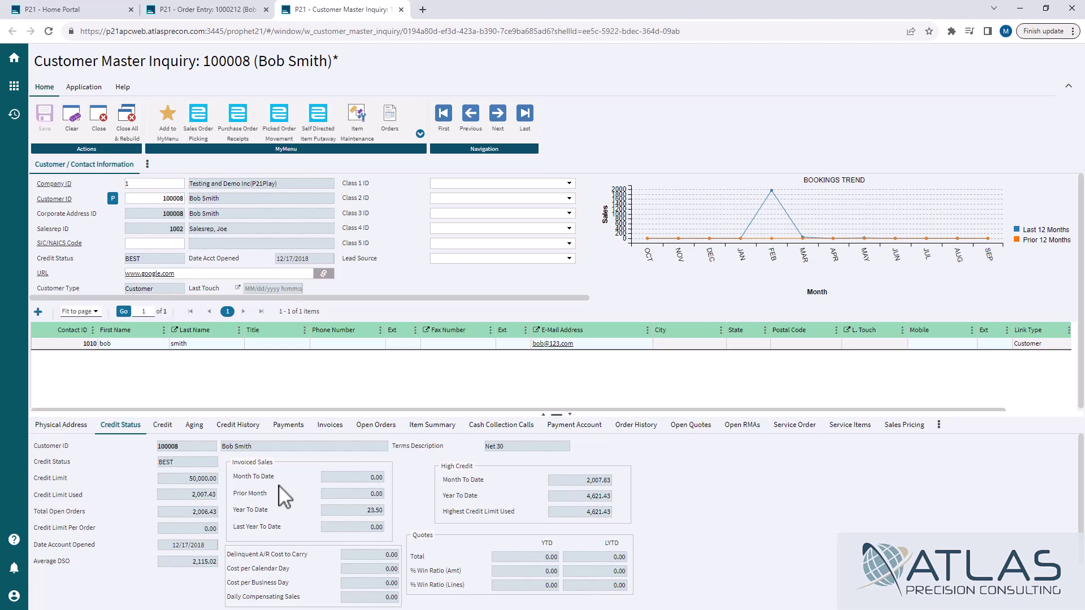
left_click(164, 425)
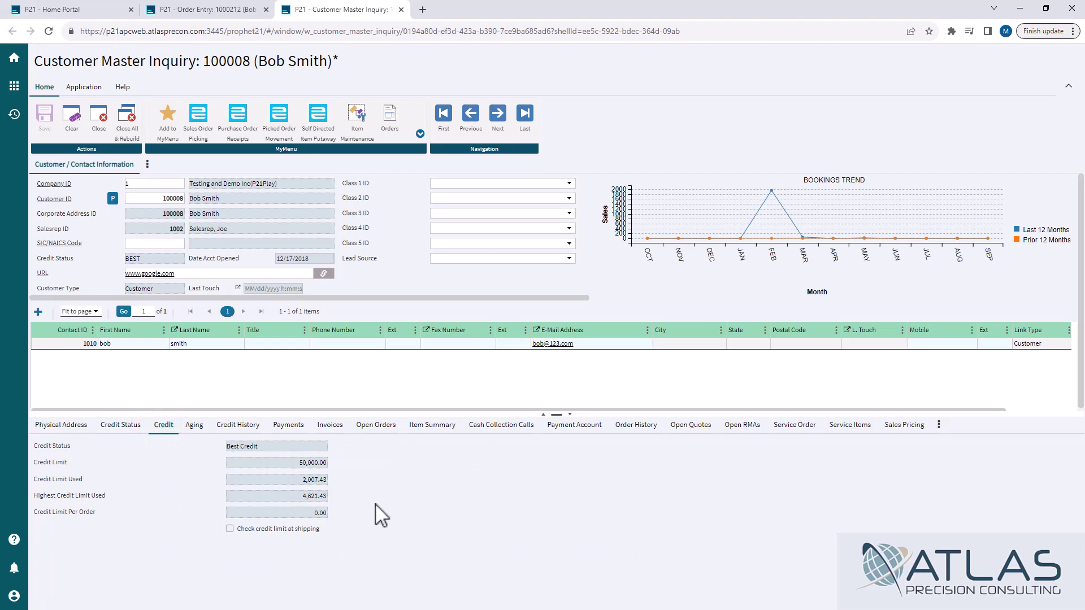
left_click(195, 424)
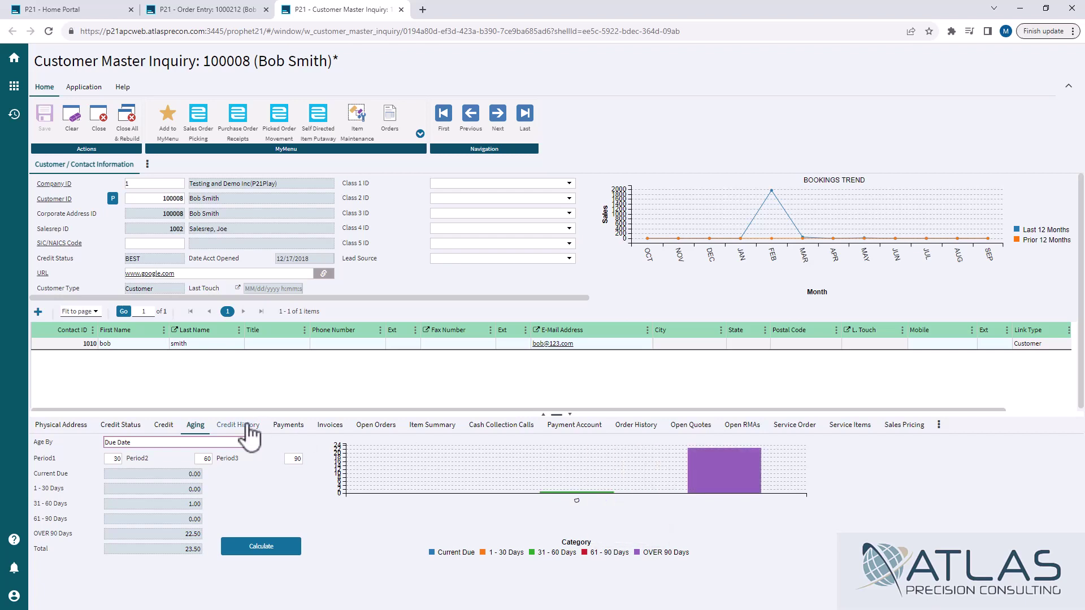
left_click(286, 432)
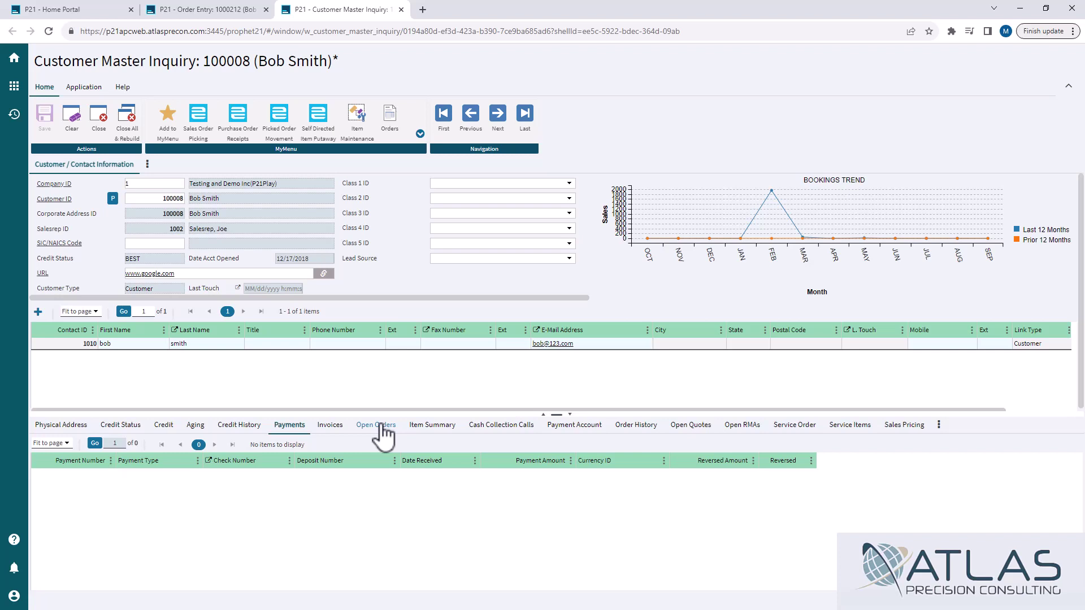
Review the five open orders, then view the Item Summary listing BOLT5 and NEWBOLT4
left_click(381, 428)
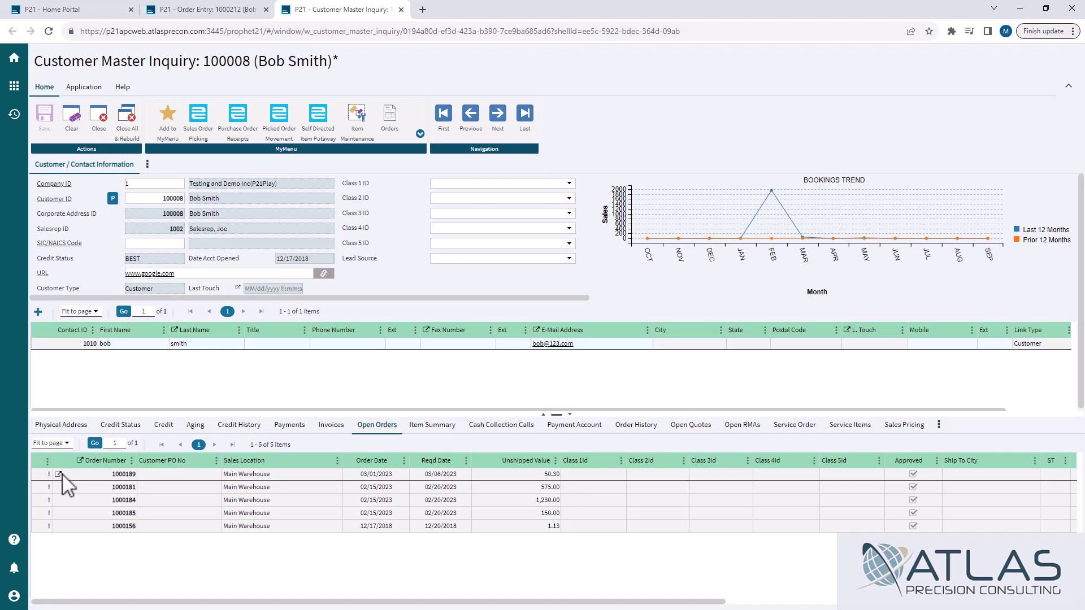
left_click(438, 425)
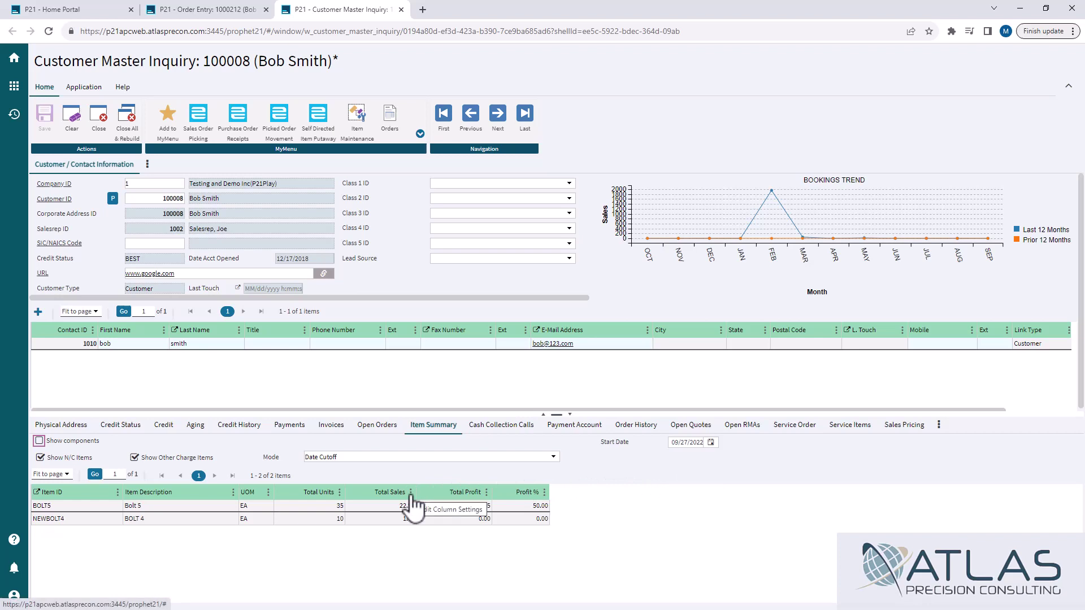
Set Item Summary mode to YOY Comparison, then view Sales Pricing using Pricing Libraries
left_click(395, 458)
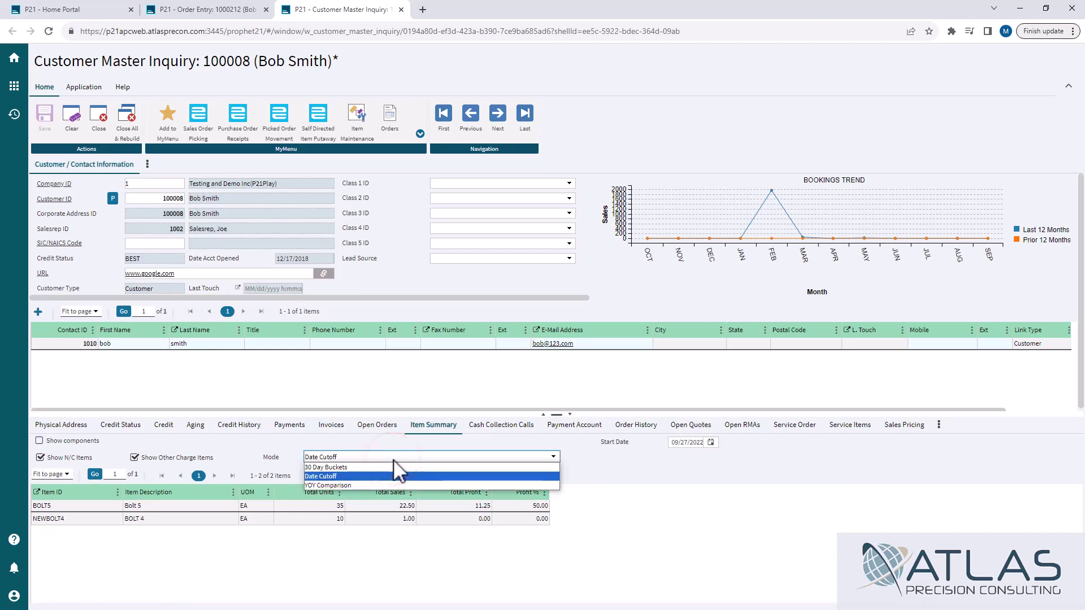
left_click(365, 485)
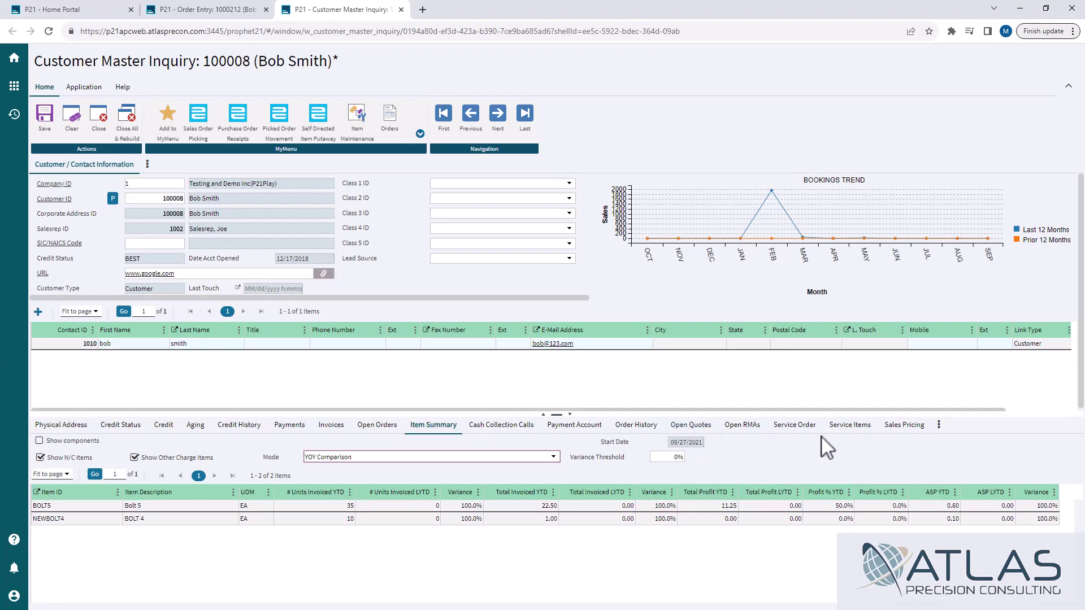
left_click(903, 425)
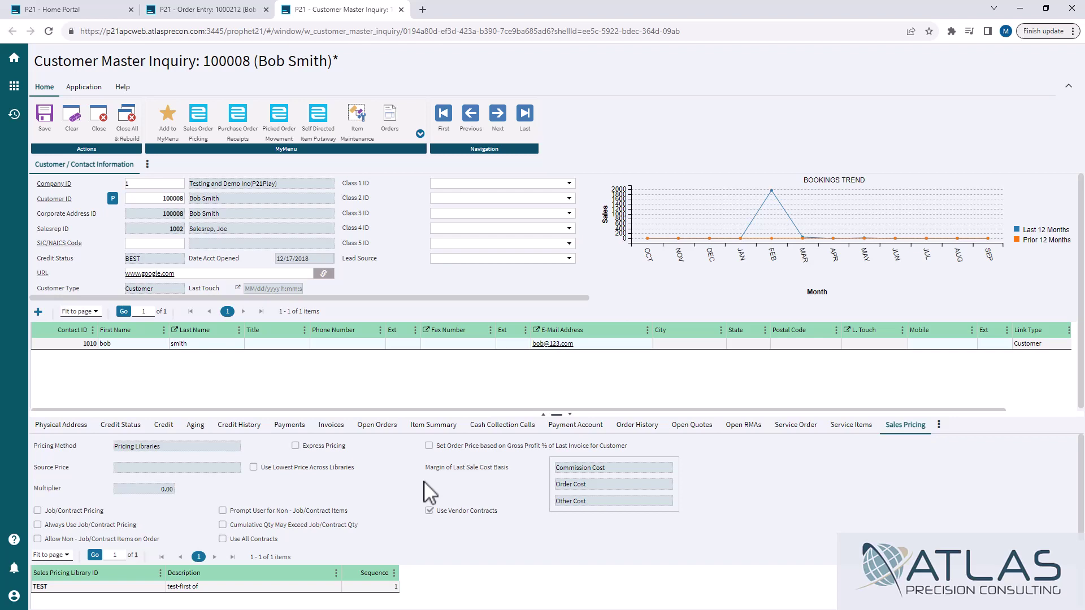
scroll(430, 493, "down", 2)
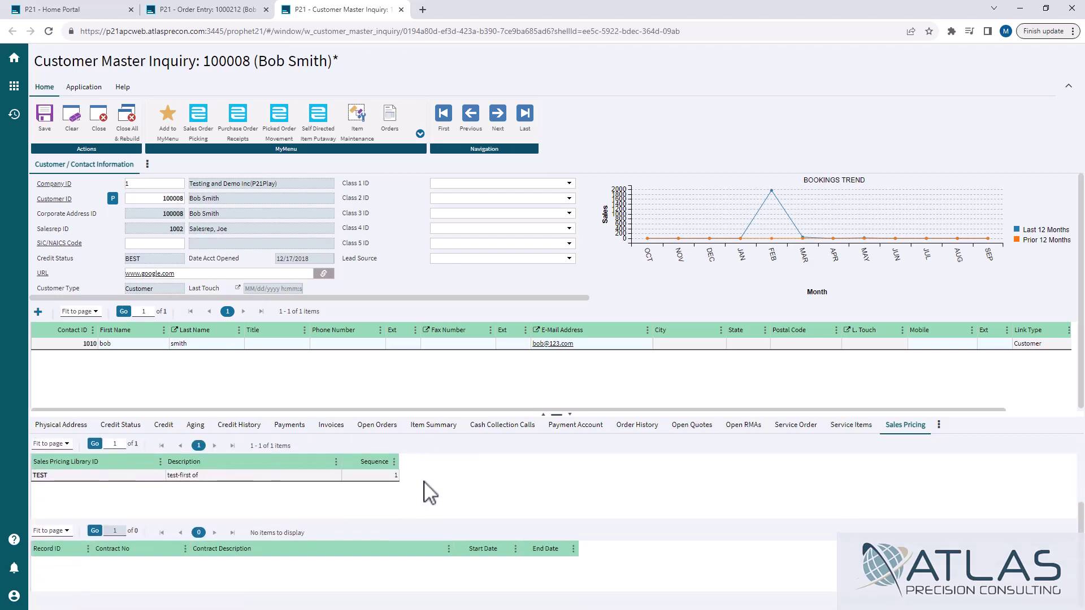
scroll(430, 493, "up", 2)
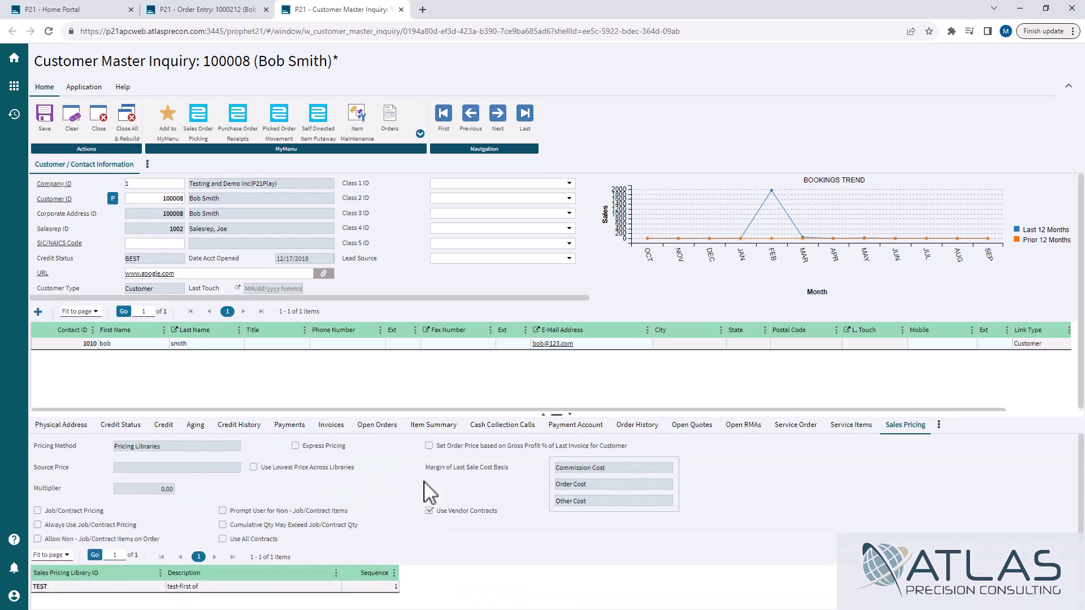
left_click(939, 424)
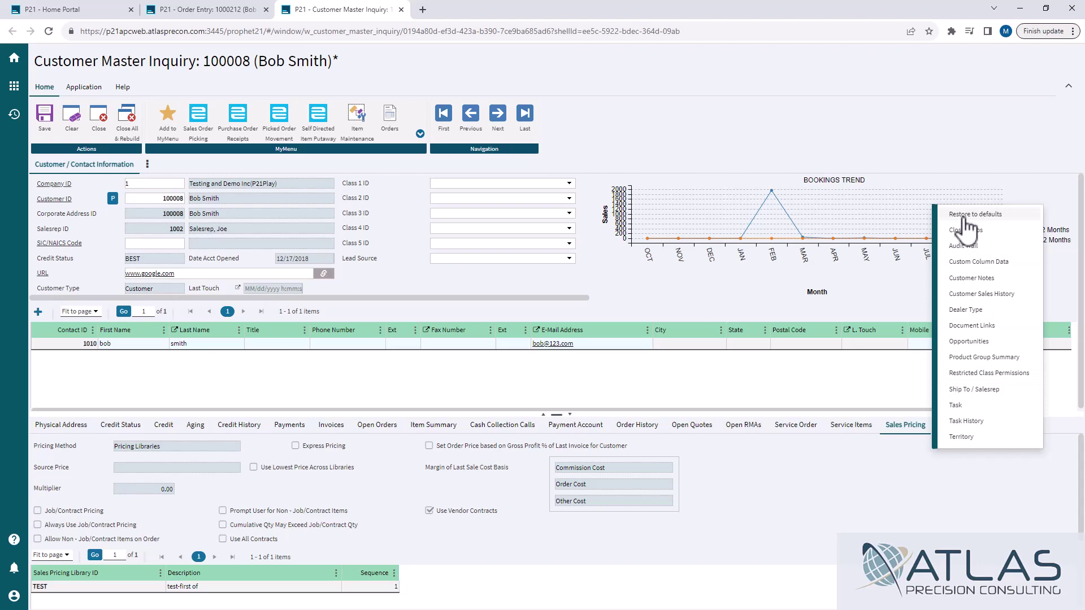
left_click(840, 503)
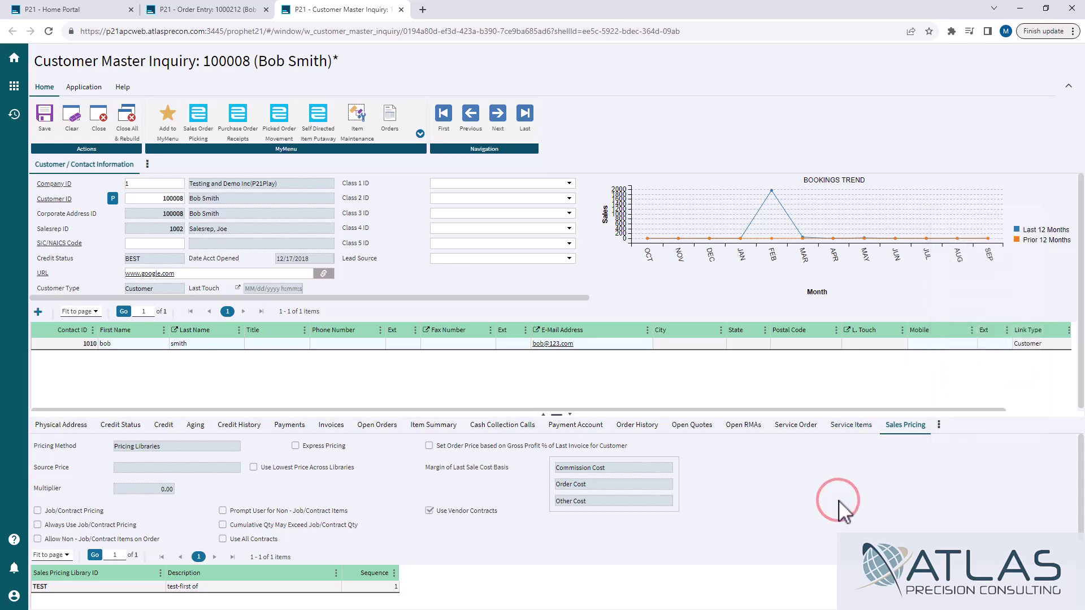
Make Aging the default tab on open for both customers and prospects, then view its 23.50 breakdown
right_click(335, 429)
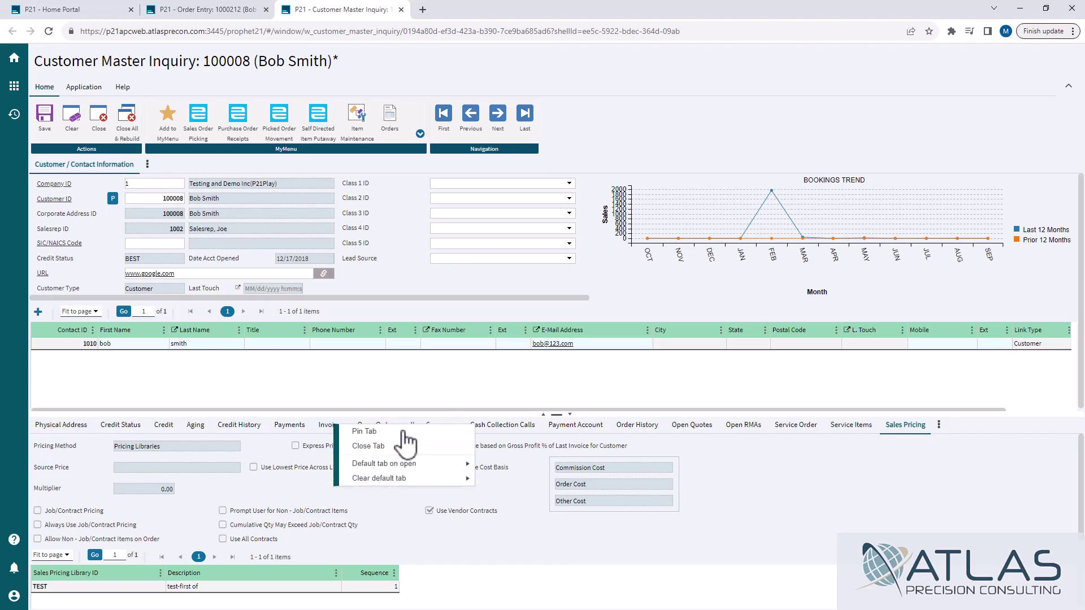
left_click(844, 493)
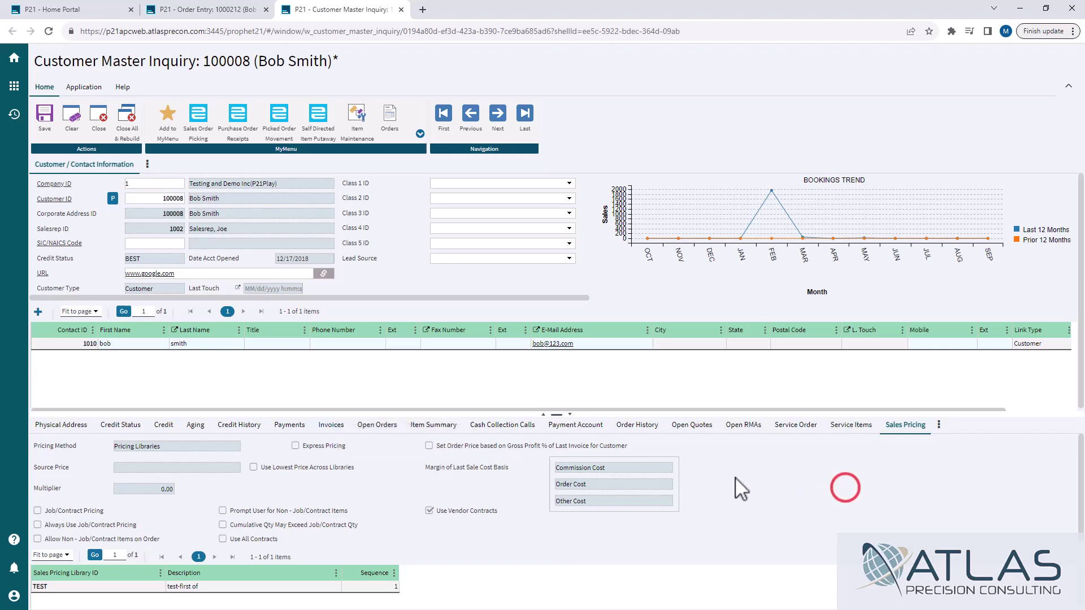
right_click(196, 429)
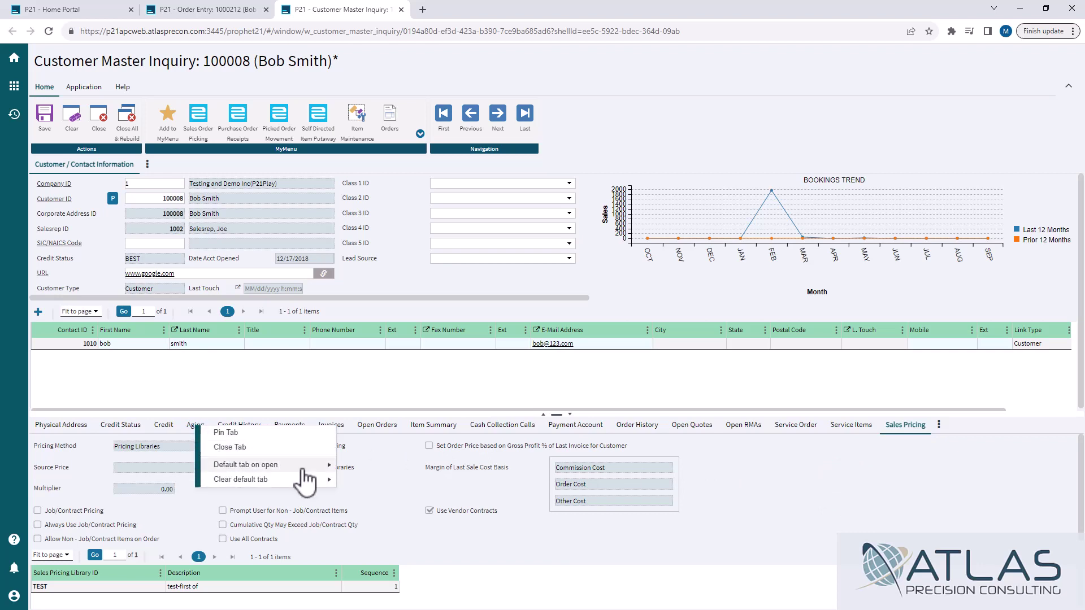
mouse_move(303, 468)
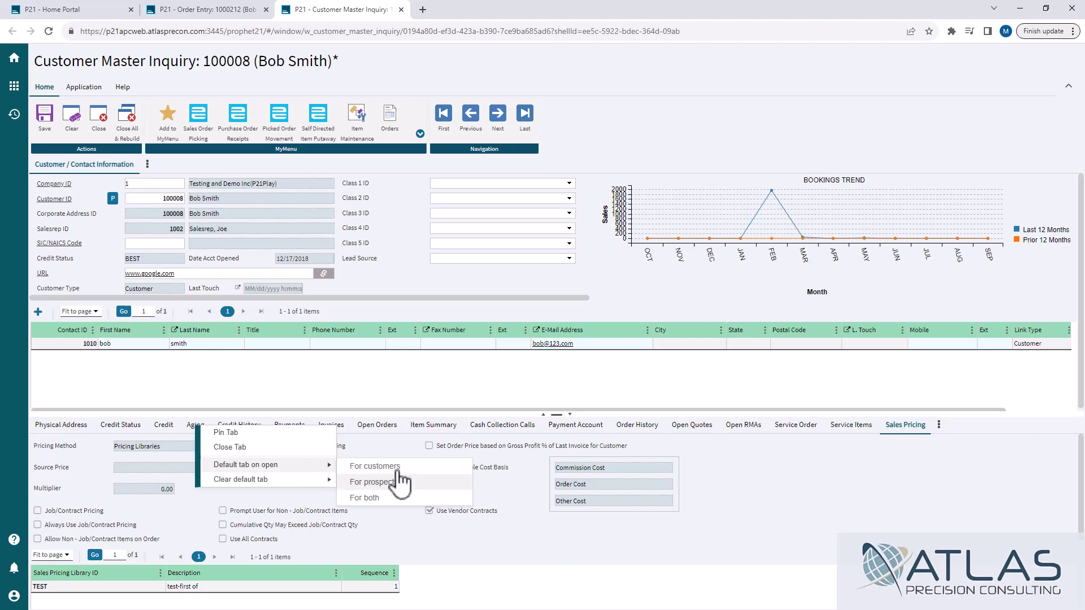
left_click(390, 497)
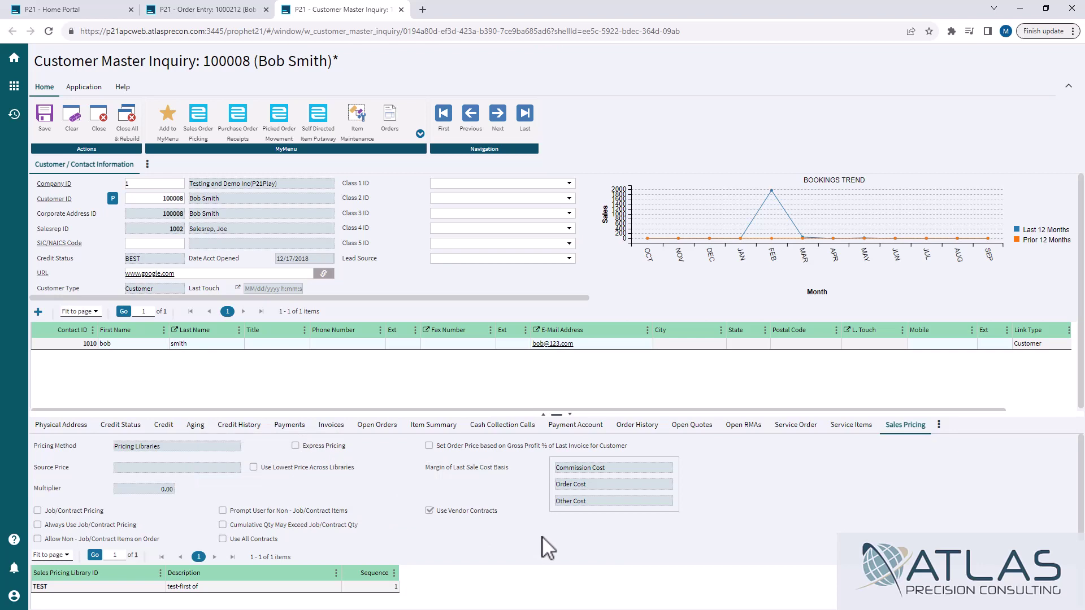
left_click(197, 426)
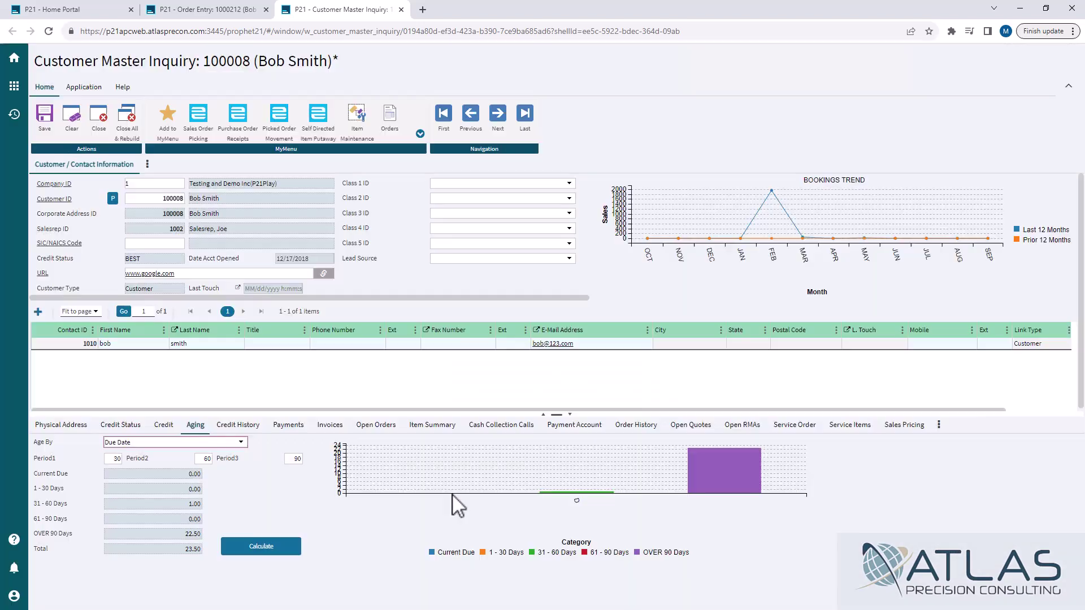